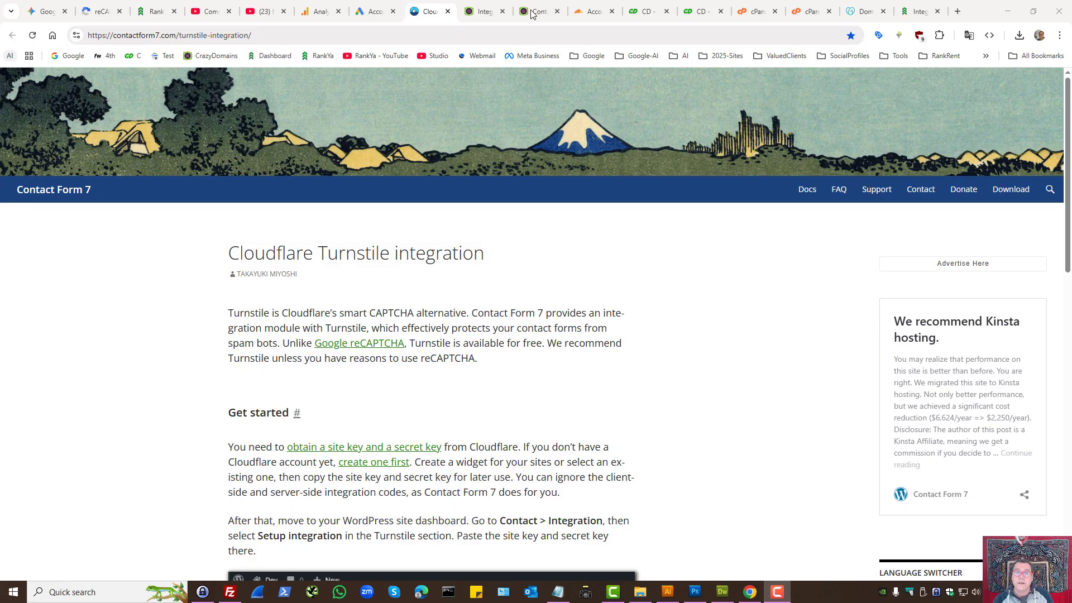
- Switch to the WordPress tab showing Contact Form 7's Integration page with Brevo, Akismet and Turnstile
left_click(495, 9)
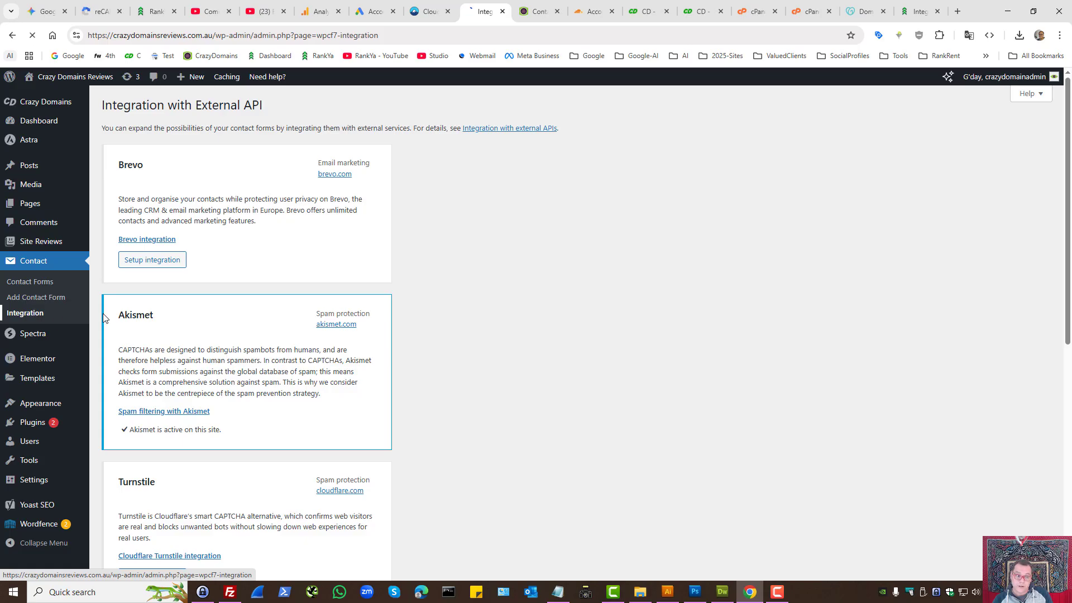
- Scroll to the Turnstile card and start its setup, revealing empty Site Key and Secret Key fields
scroll(299, 352, "down", 3)
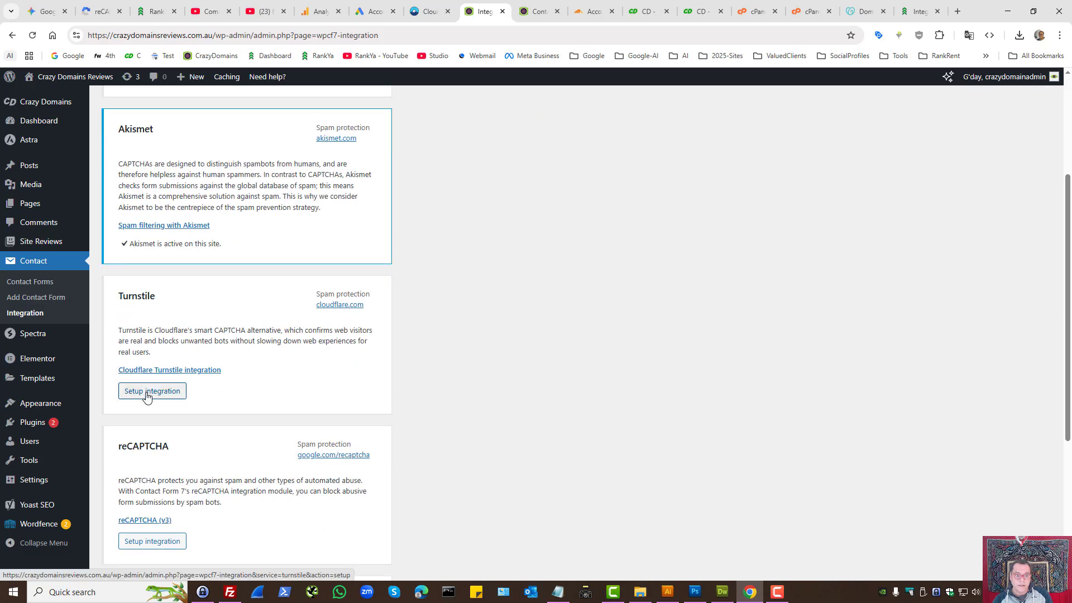
left_click(147, 396)
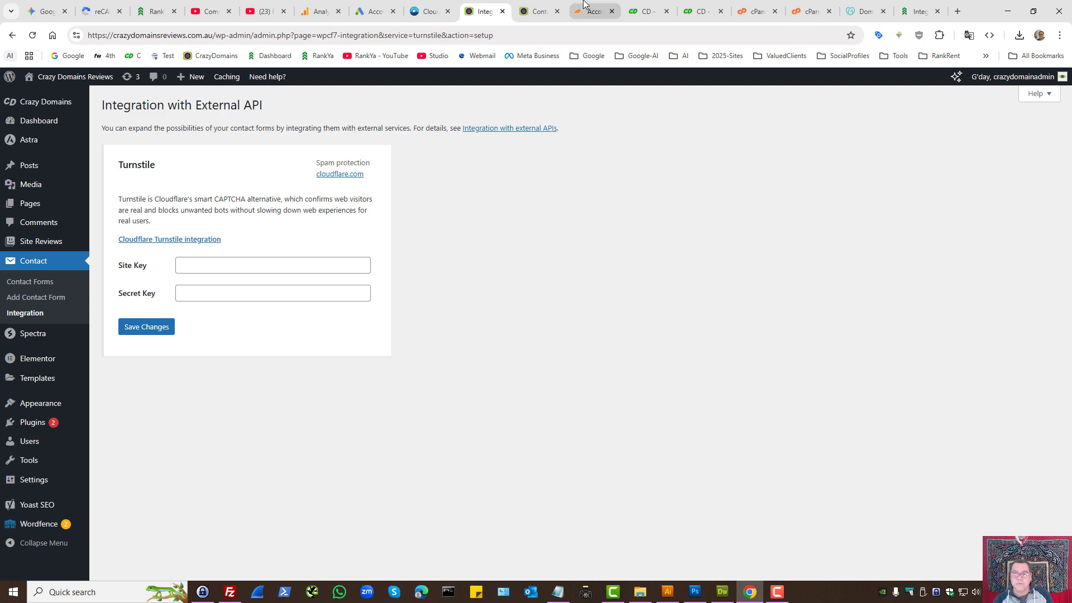
- In the Cloudflare dashboard, go to Turnstile and start adding a new widget
left_click(592, 11)
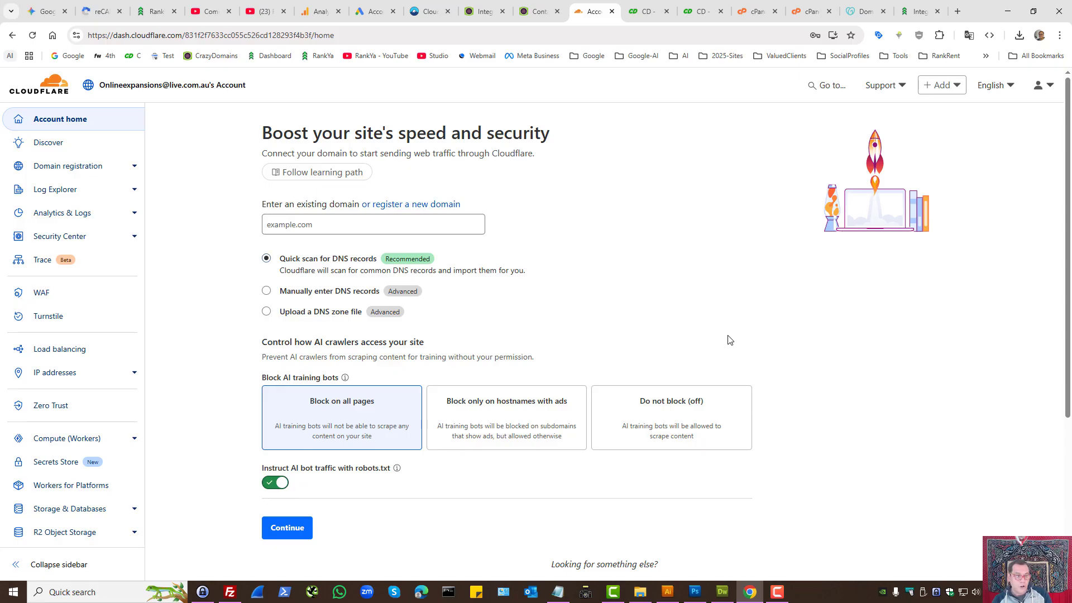
left_click(56, 318)
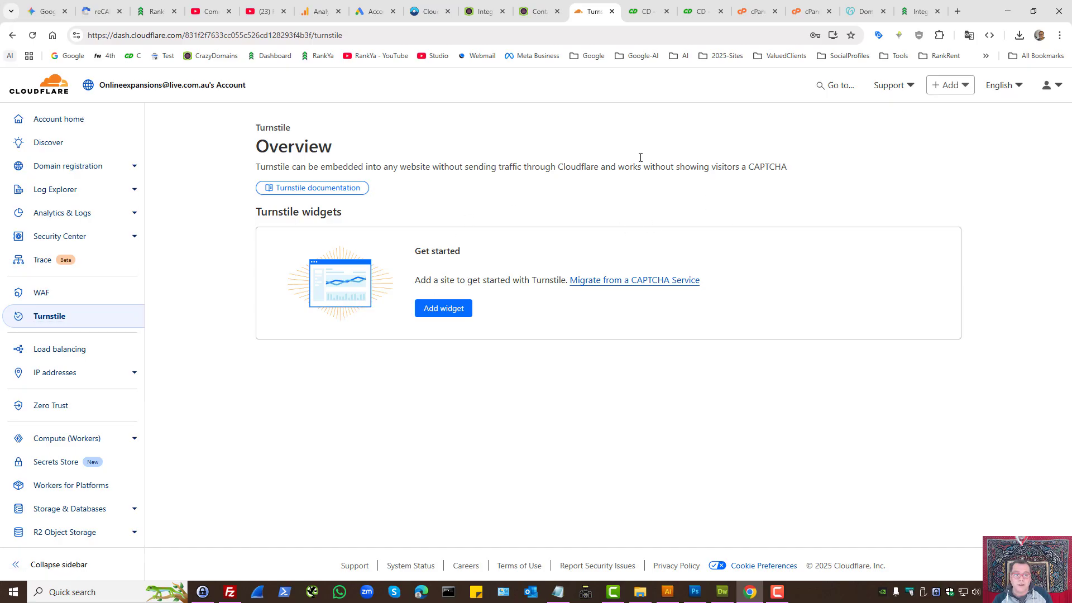
left_click(448, 313)
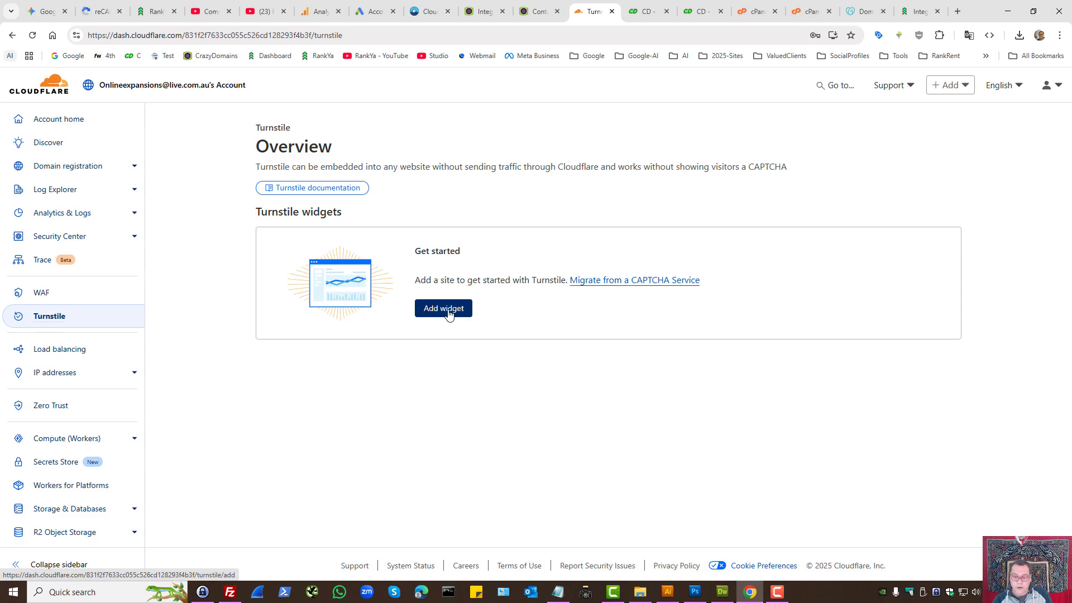
left_click(270, 249)
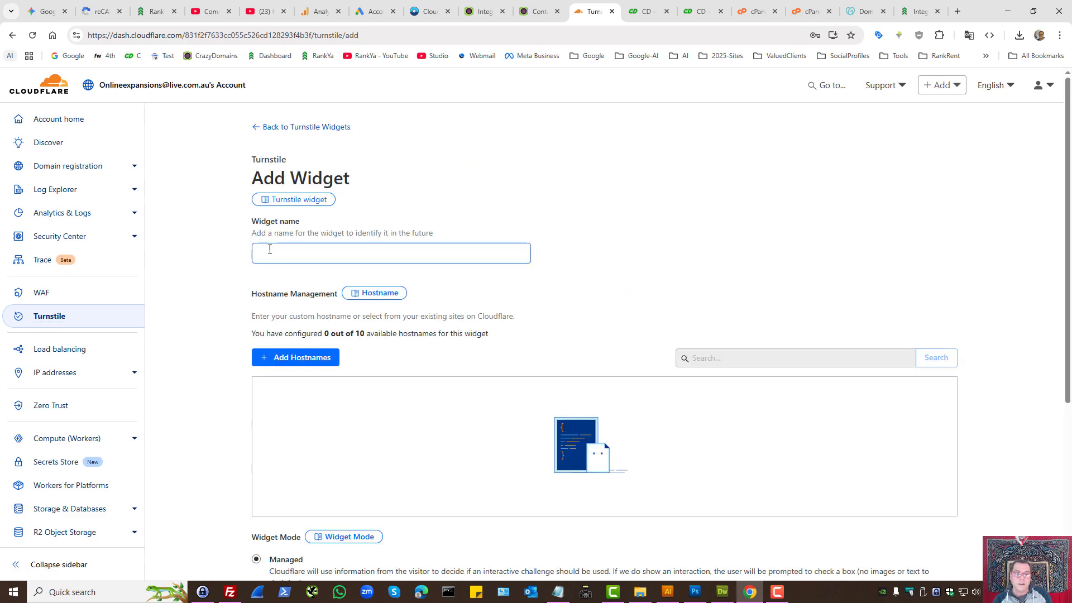
- Copy the site's domain and name the widget 'New crazydomainsreviews.com.au widget'
left_click(537, 11)
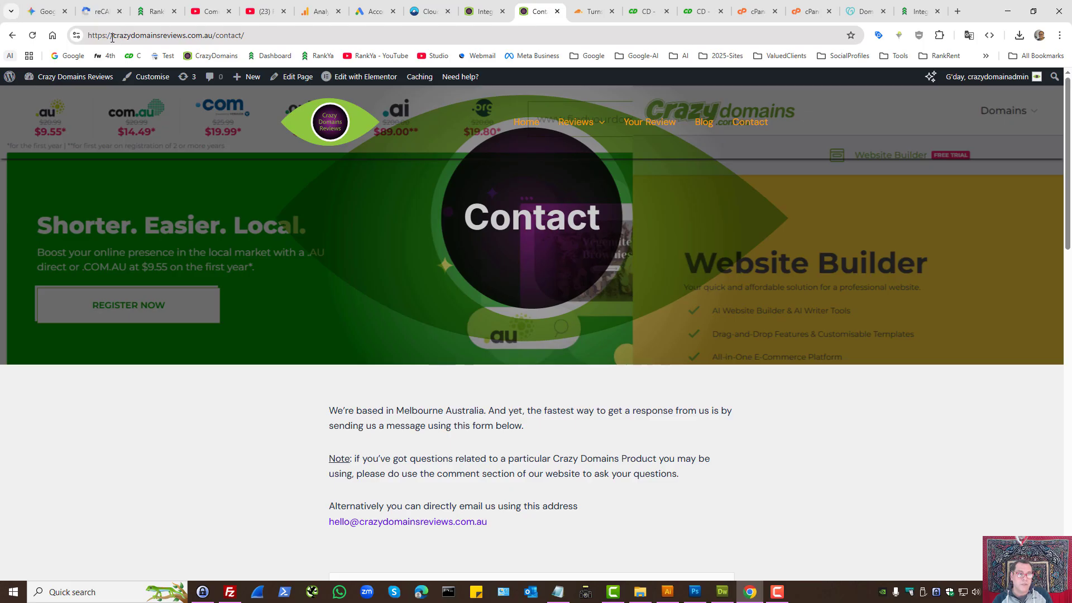
left_click_drag(112, 38, 213, 35)
key("ctrl+c")
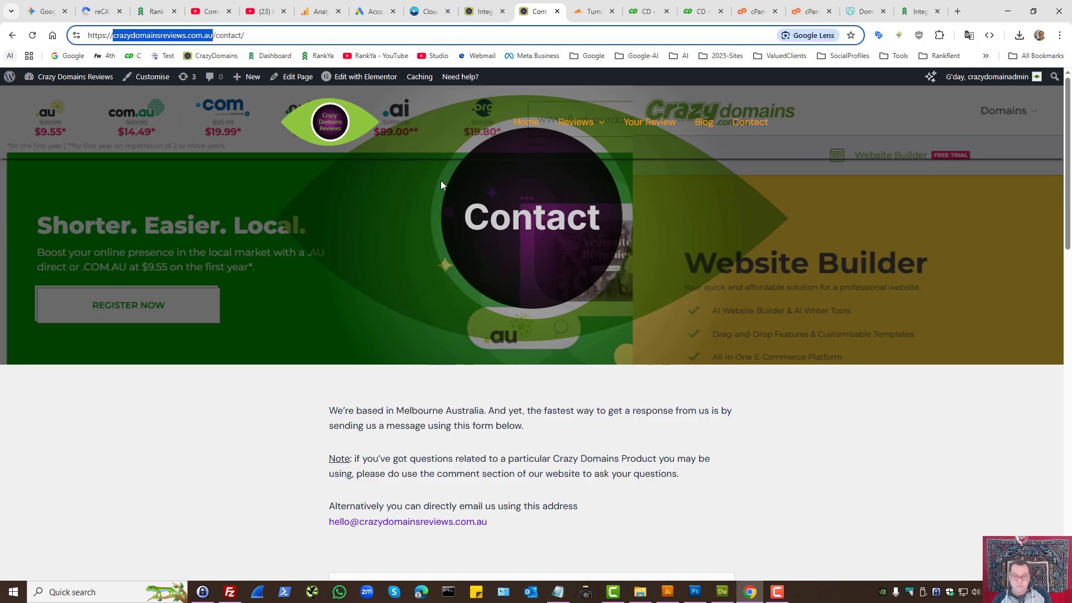
left_click(592, 11)
left_click(289, 251)
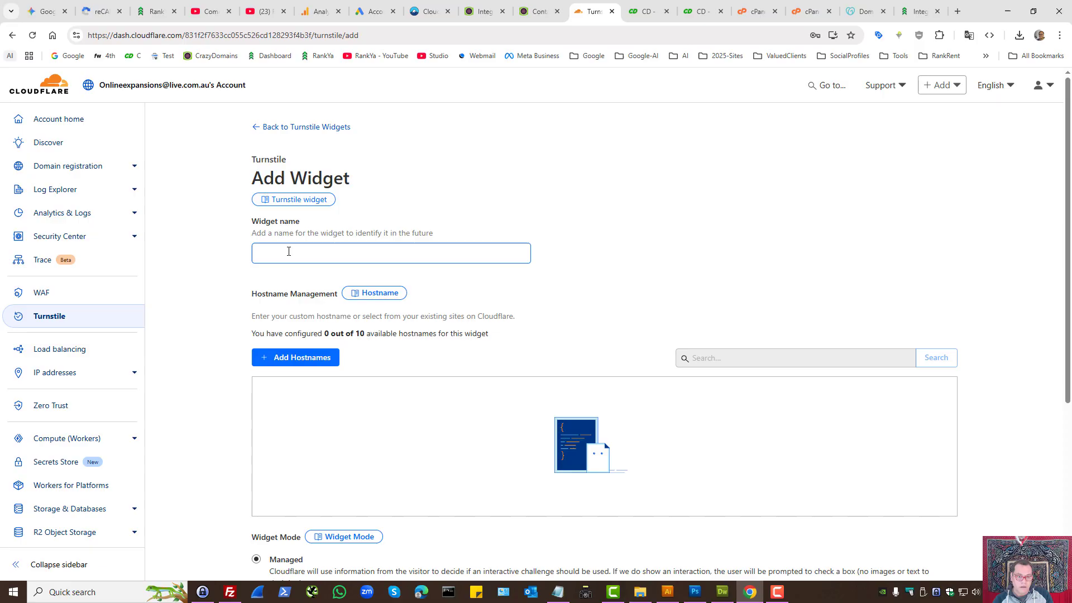
left_click(289, 252)
type("New ")
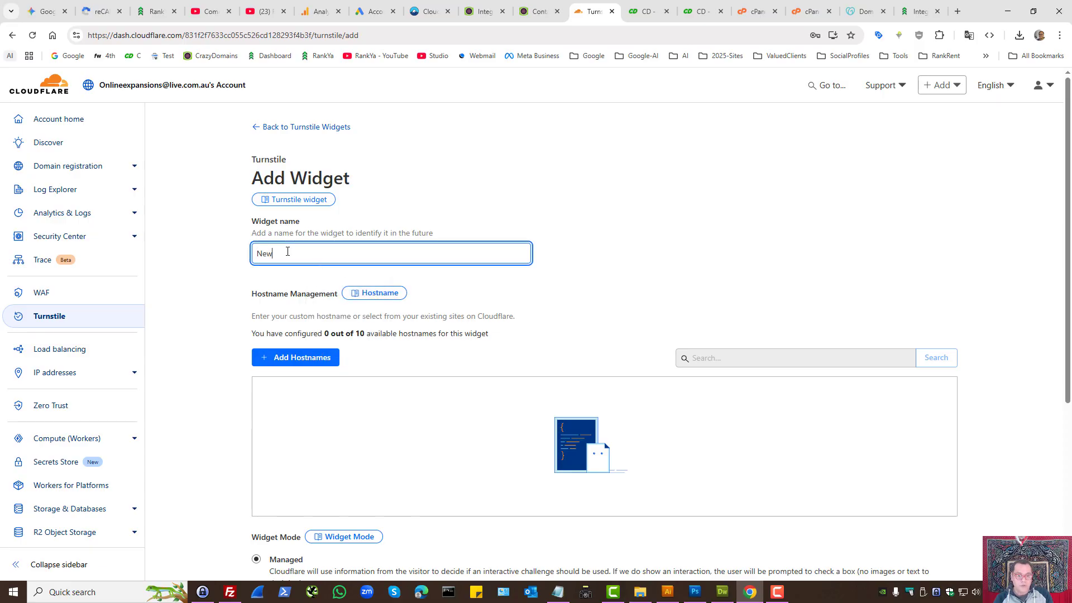
type("crazydomainsreviews.com.au ")
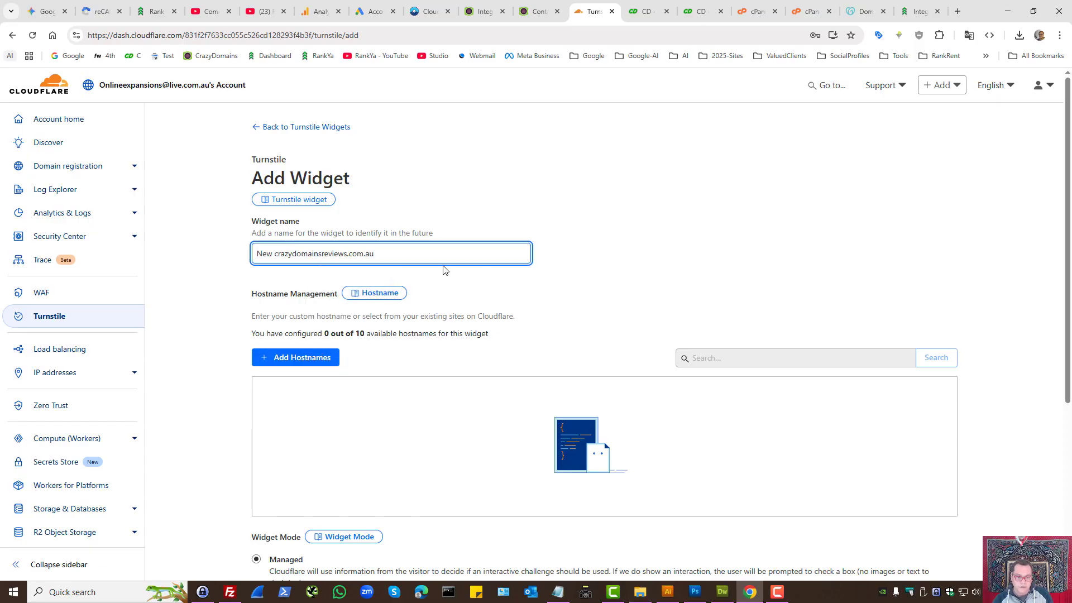
type("widget")
- Add crazydomainsreviews.com.au as the widget's hostname and confirm it
left_click(293, 362)
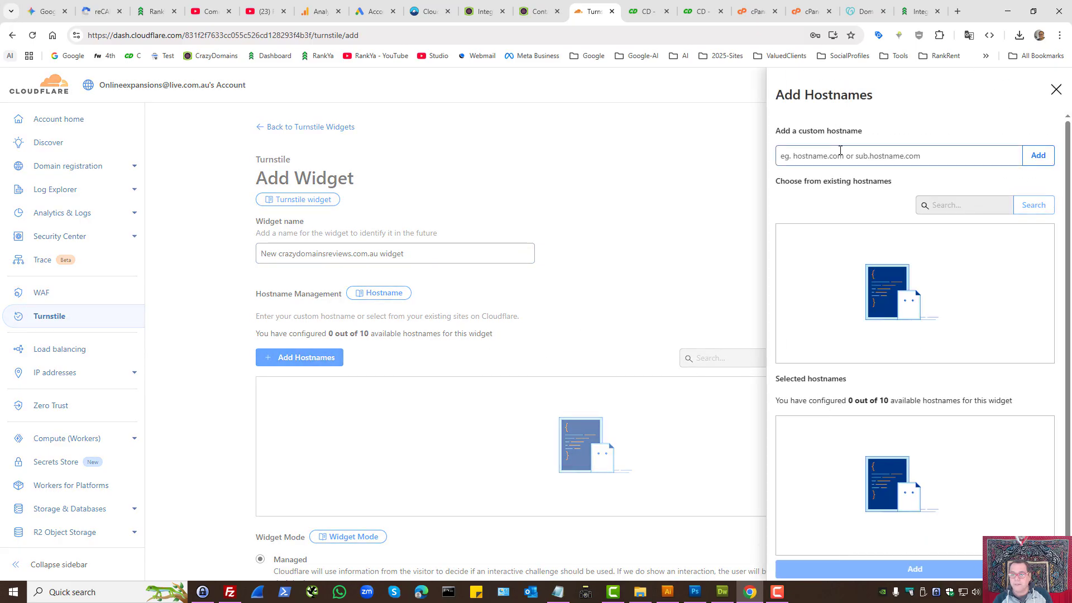
left_click(821, 157)
key("ctrl+v")
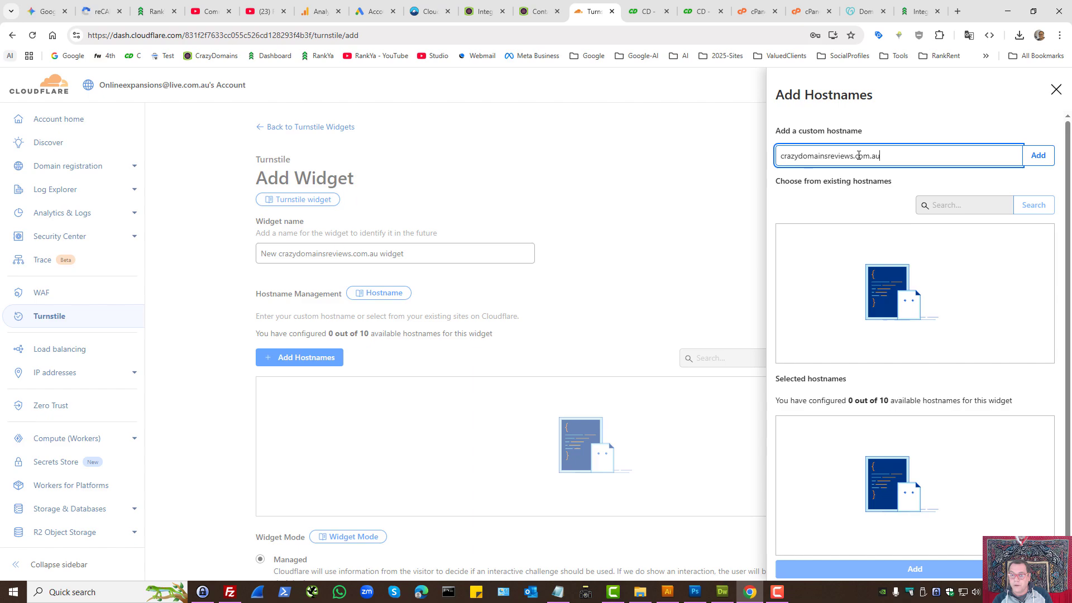
left_click_drag(882, 157, 769, 163)
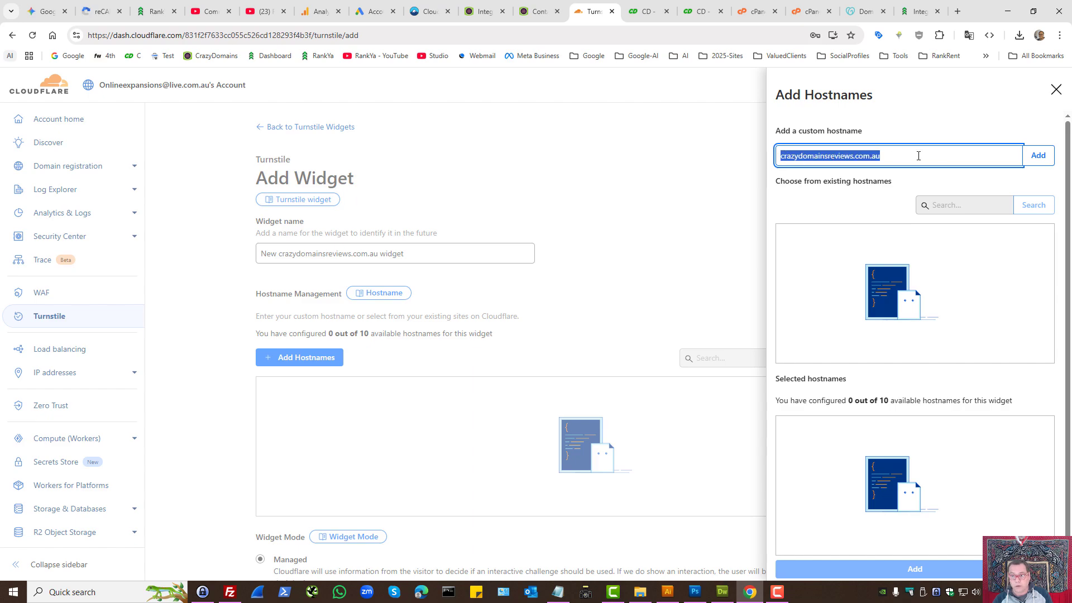
left_click(1038, 156)
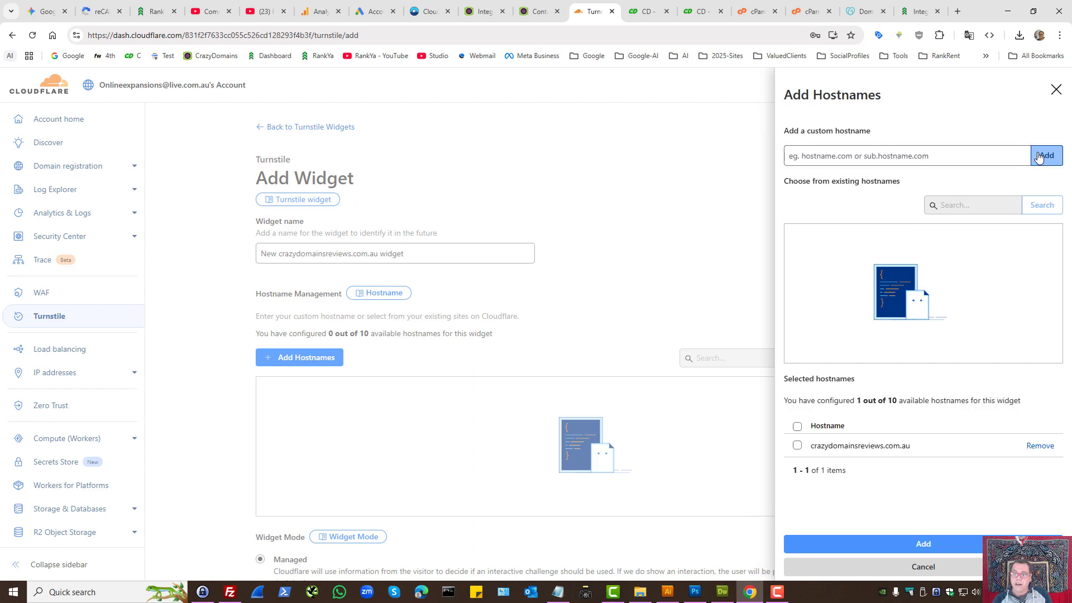
left_click(931, 549)
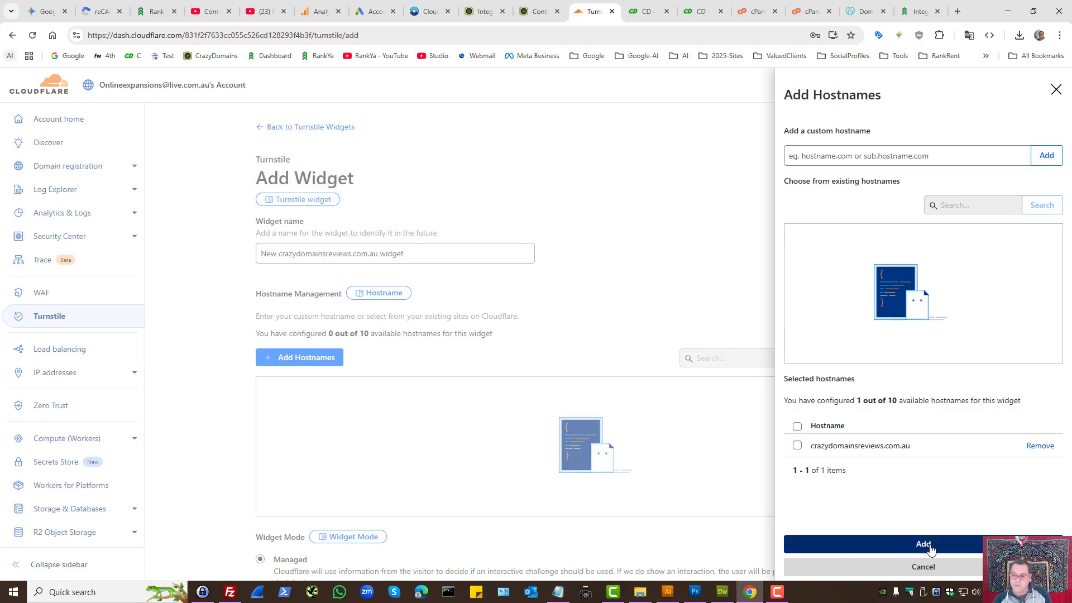
- Create the Turnstile widget and copy its generated Site Key
scroll(513, 340, "down", 3)
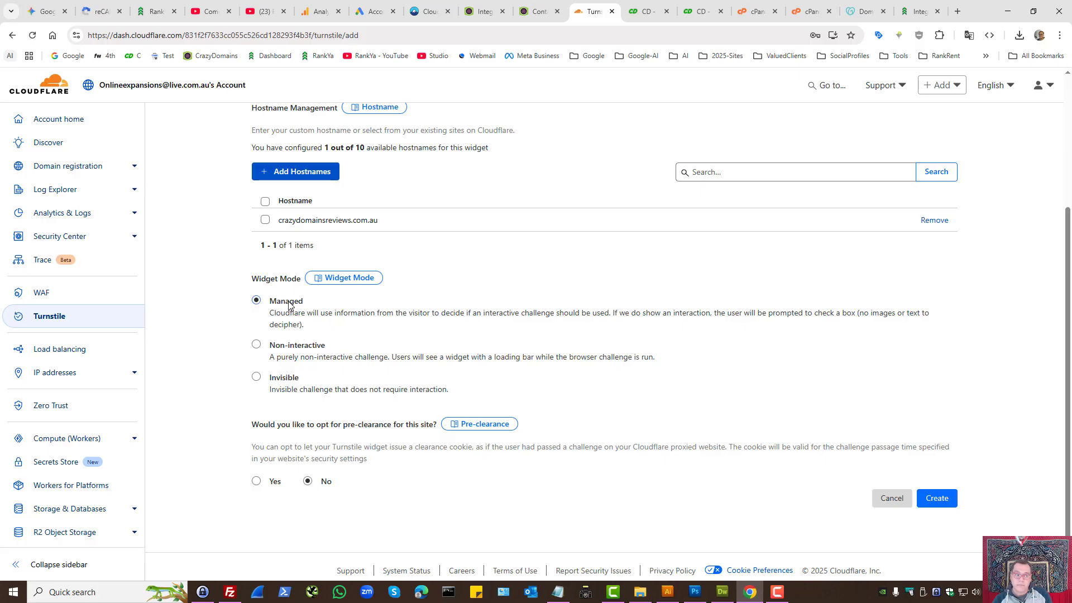
left_click(938, 499)
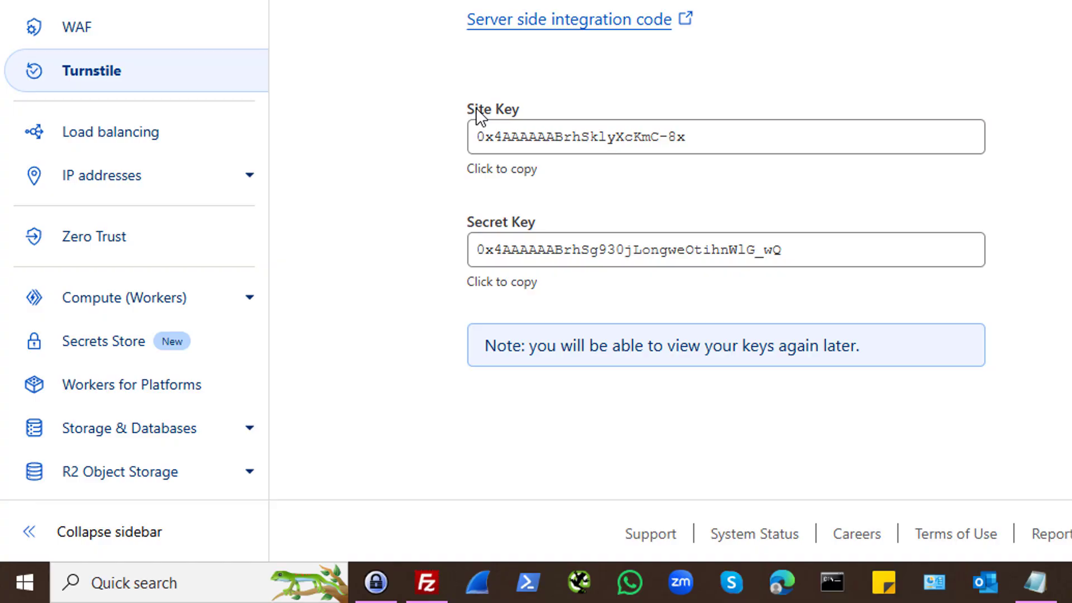
left_click(658, 101)
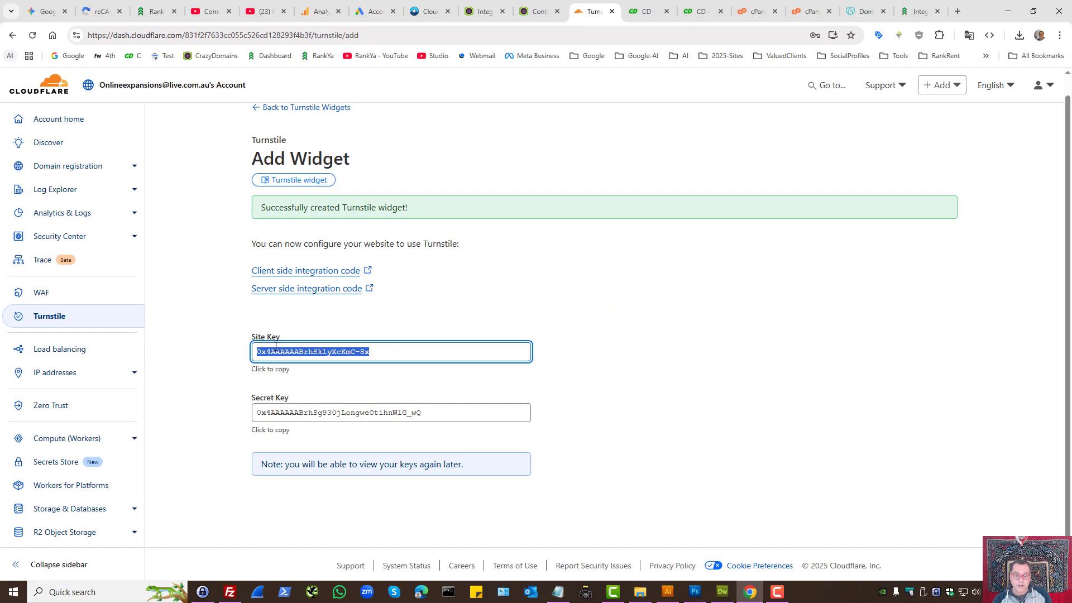
- Paste the Cloudflare site key into Contact Form 7's Turnstile Site Key field
left_click(486, 12)
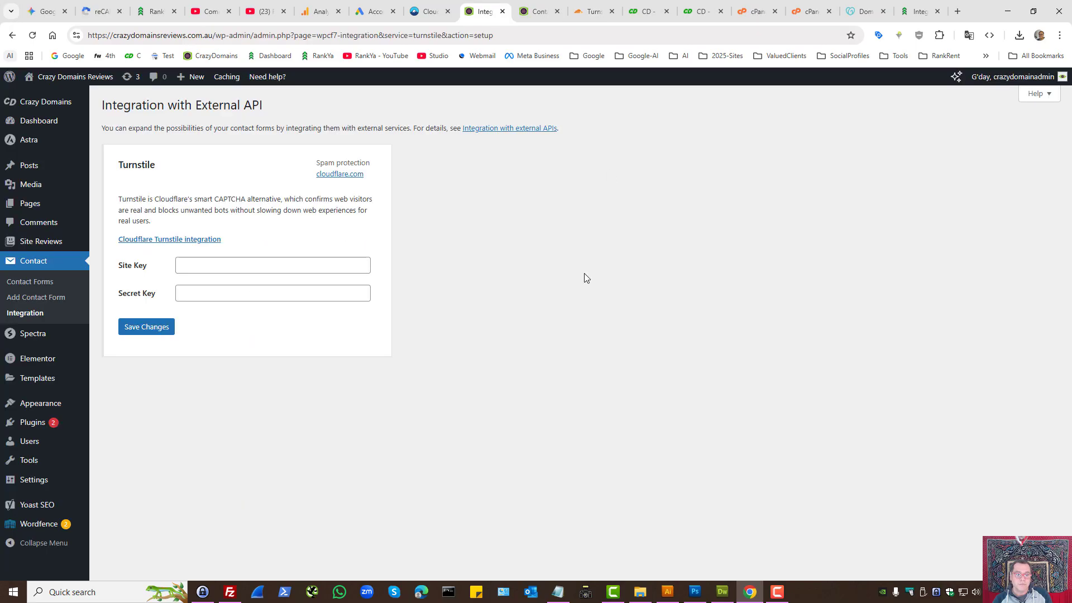
left_click(191, 263)
key("ctrl+v")
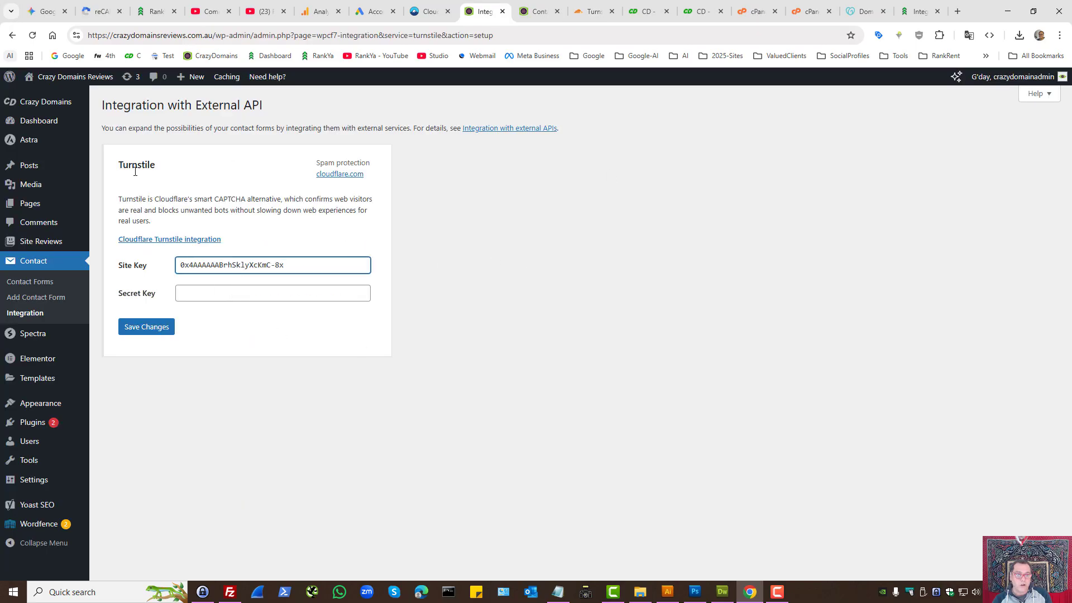
double_click(144, 166)
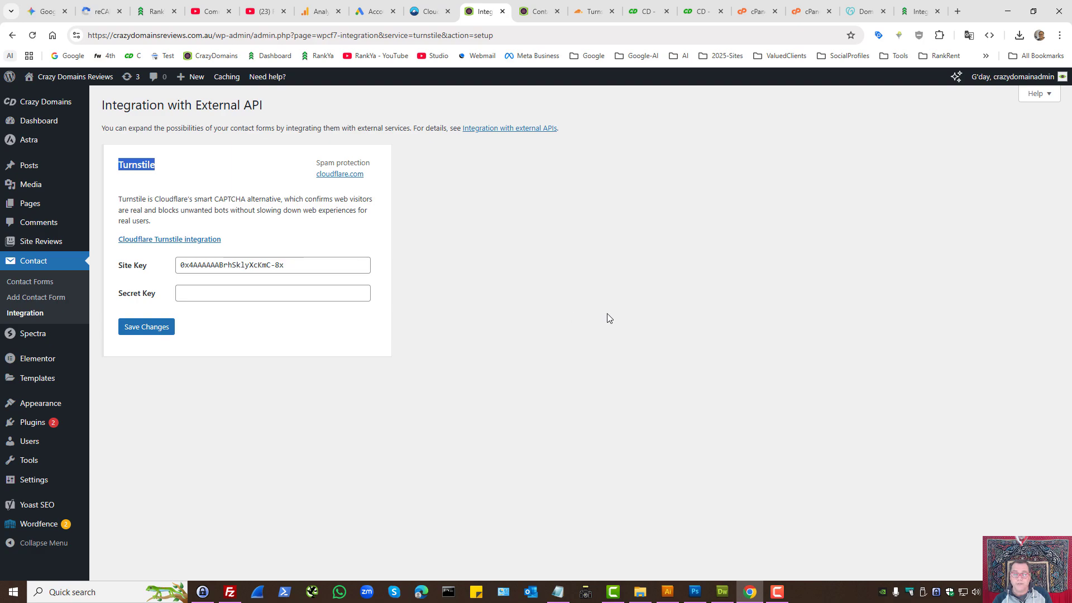
- Copy the Cloudflare secret key into the Secret Key field and save the Turnstile settings
left_click(594, 11)
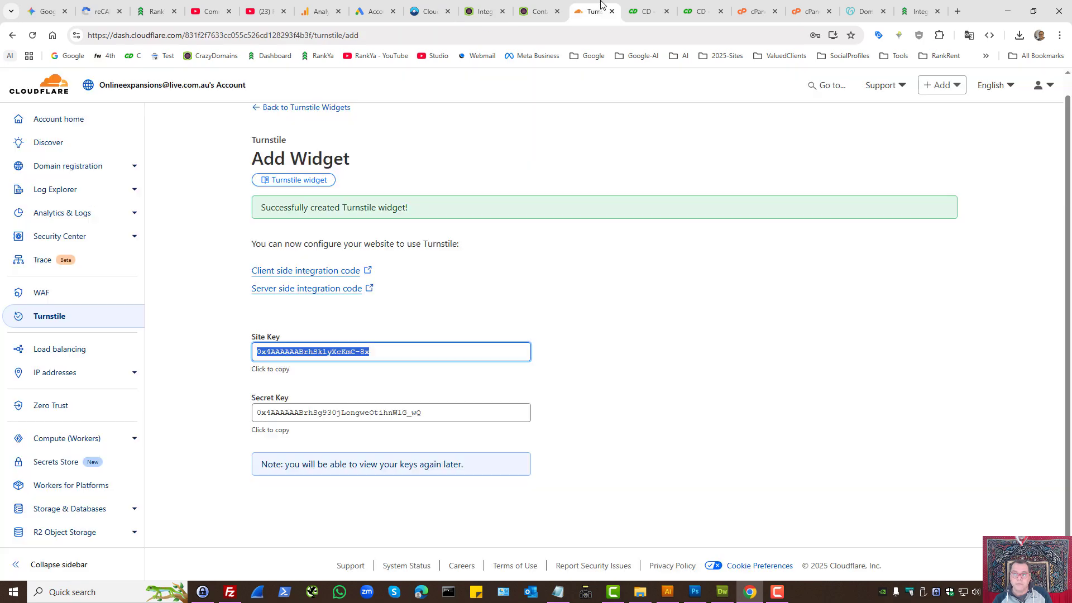
left_click(287, 411)
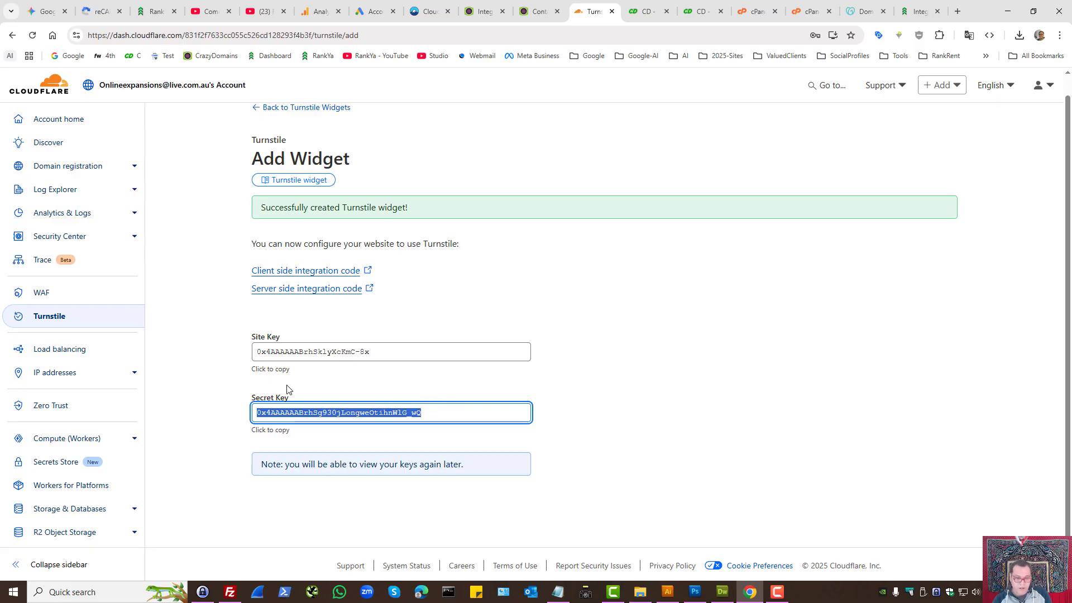
key("ctrl+shift+Tab")
key("ctrl+shift+Tab")
left_click(196, 293)
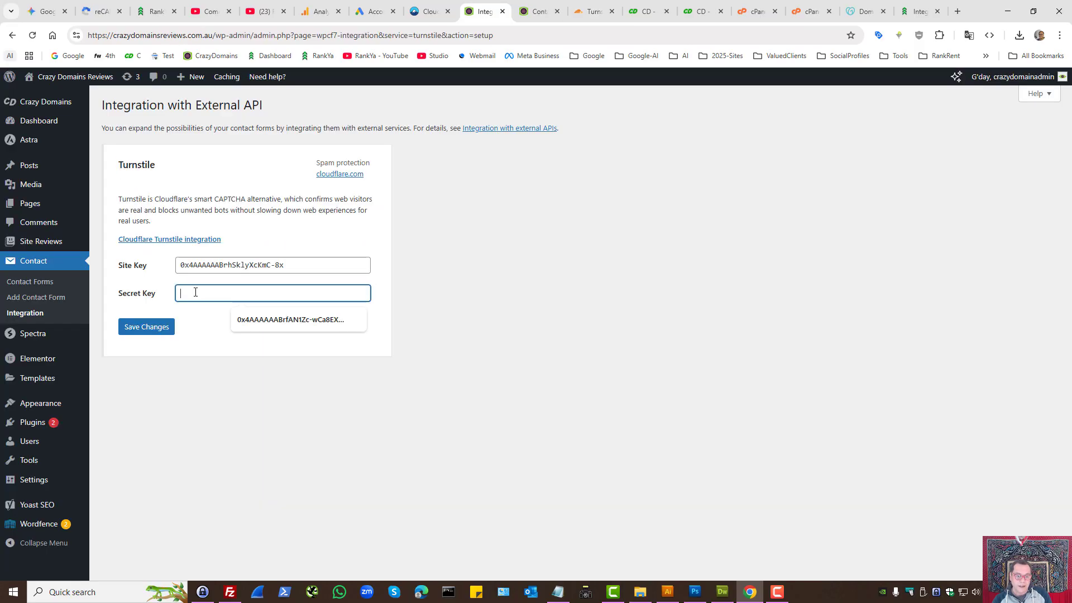
key("ctrl+v")
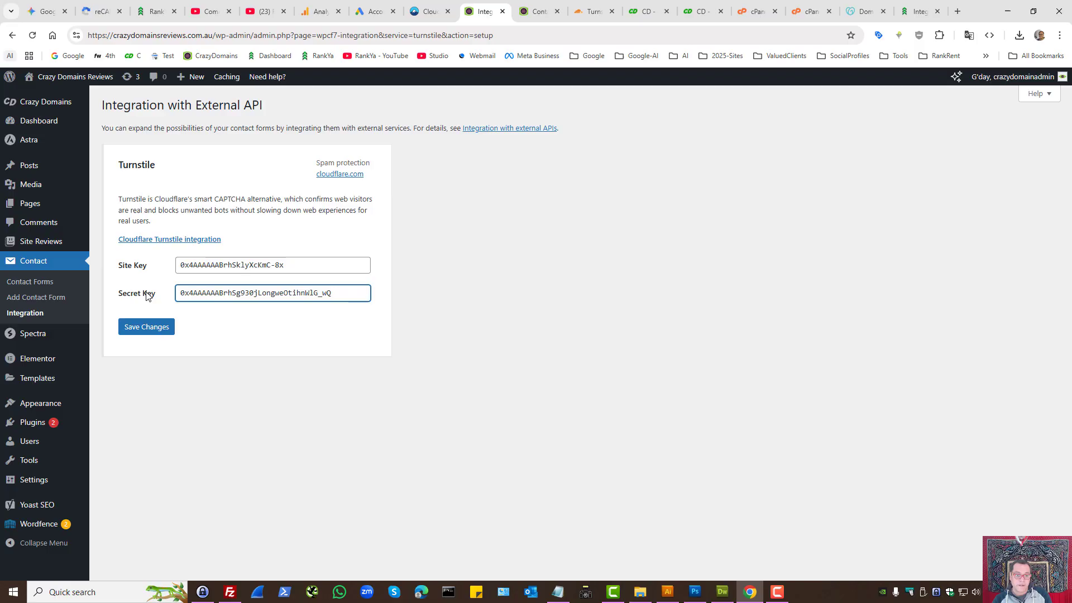
double_click(238, 290)
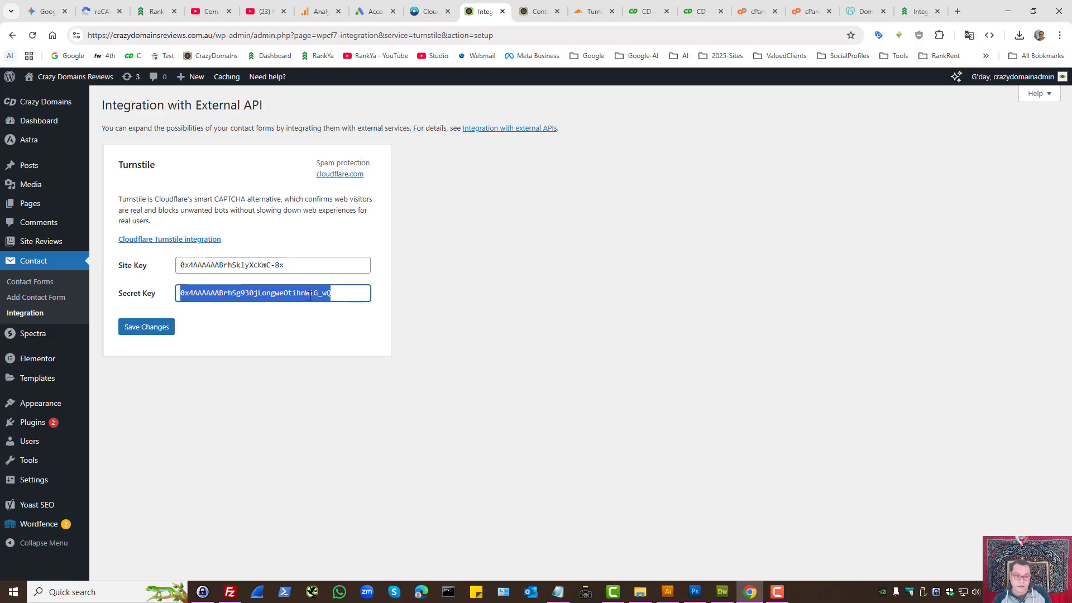
left_click(390, 392)
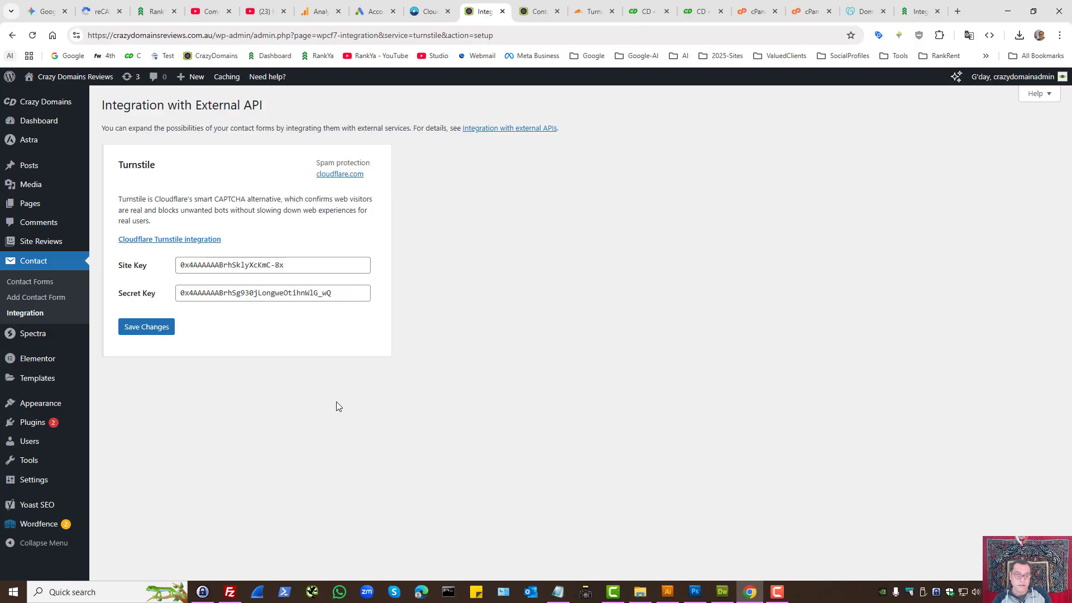
left_click(130, 331)
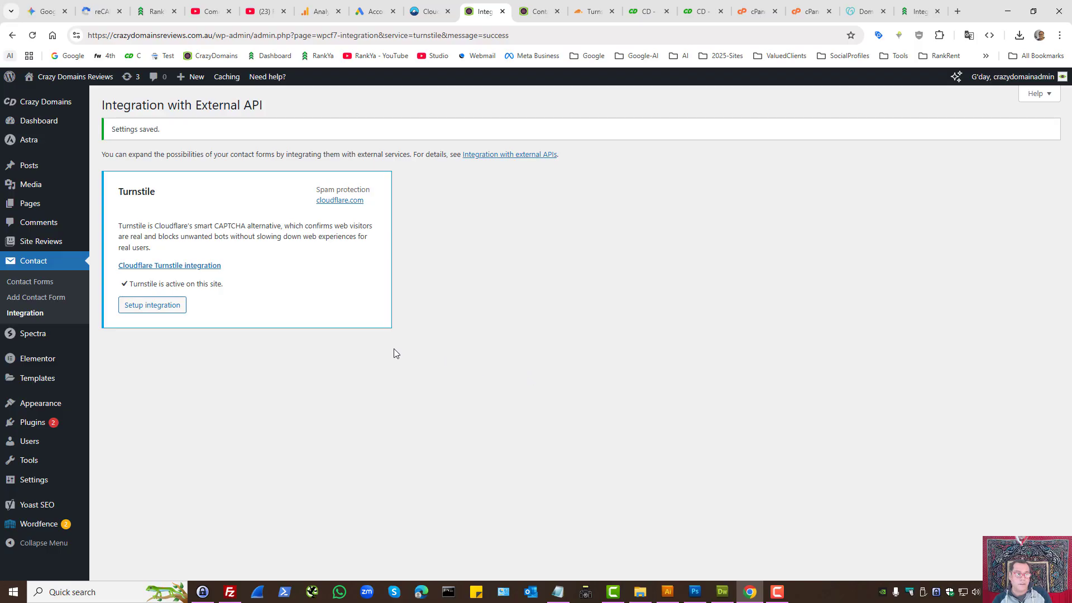
- Open the live Contact page from All Pages and verify the Turnstile widget shows Success
middle_click(128, 264)
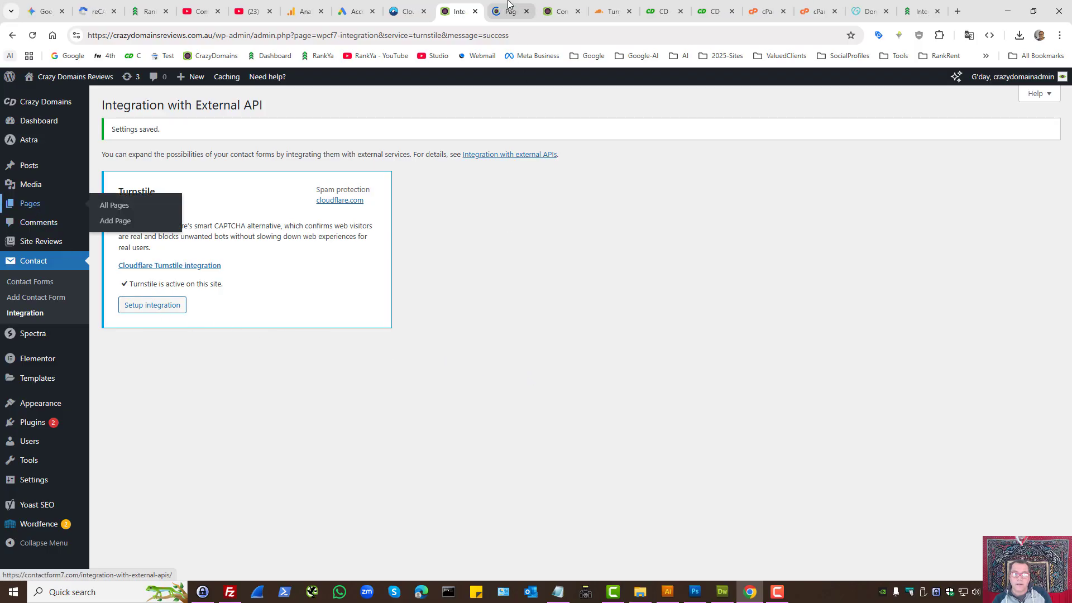
left_click(509, 6)
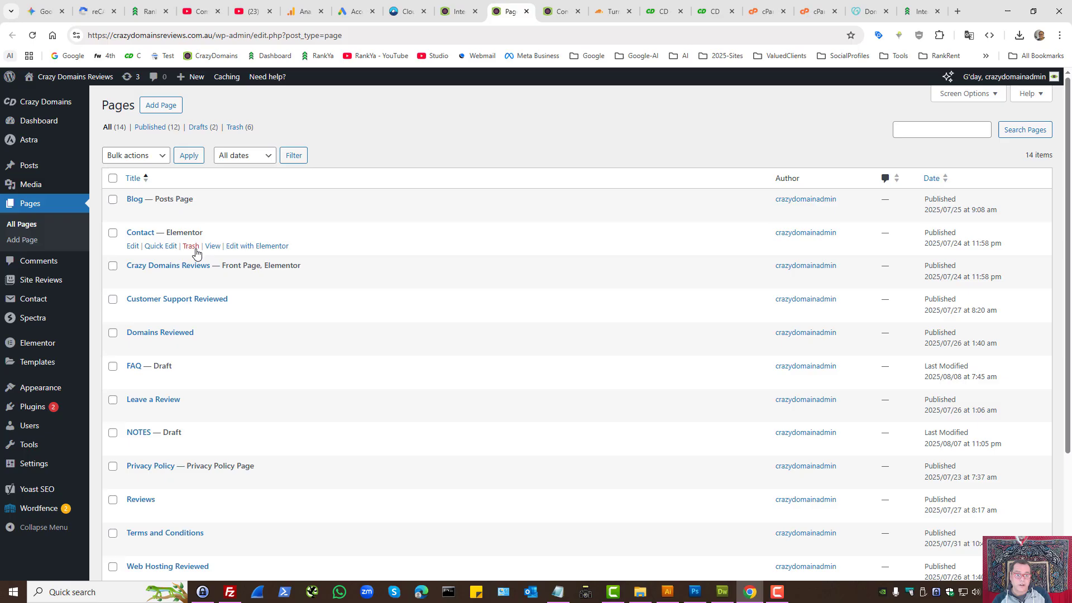
middle_click(213, 246)
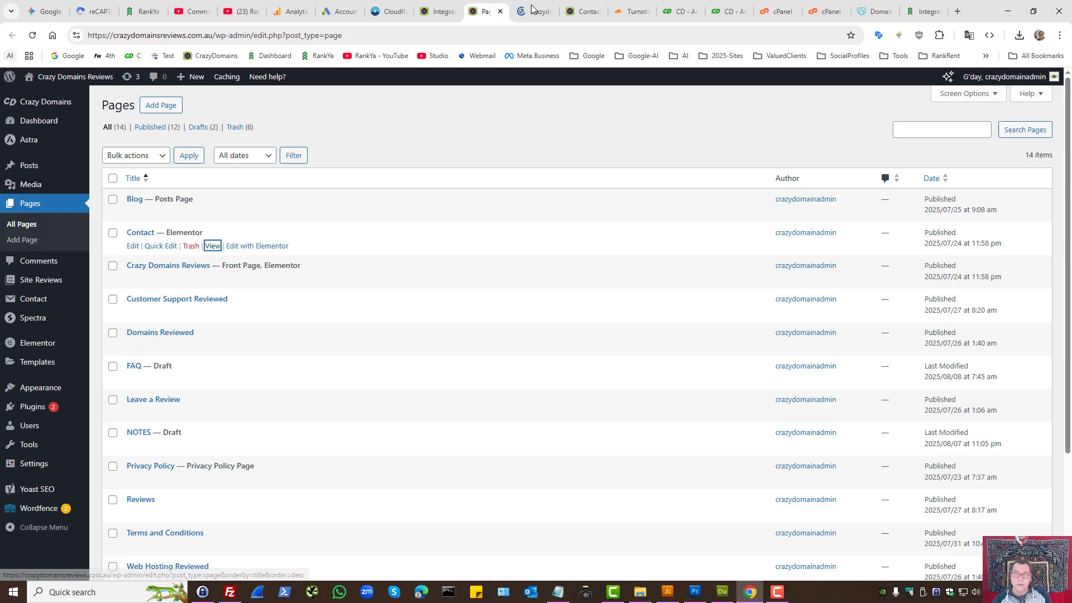
left_click(532, 9)
scroll(430, 378, "down", 3)
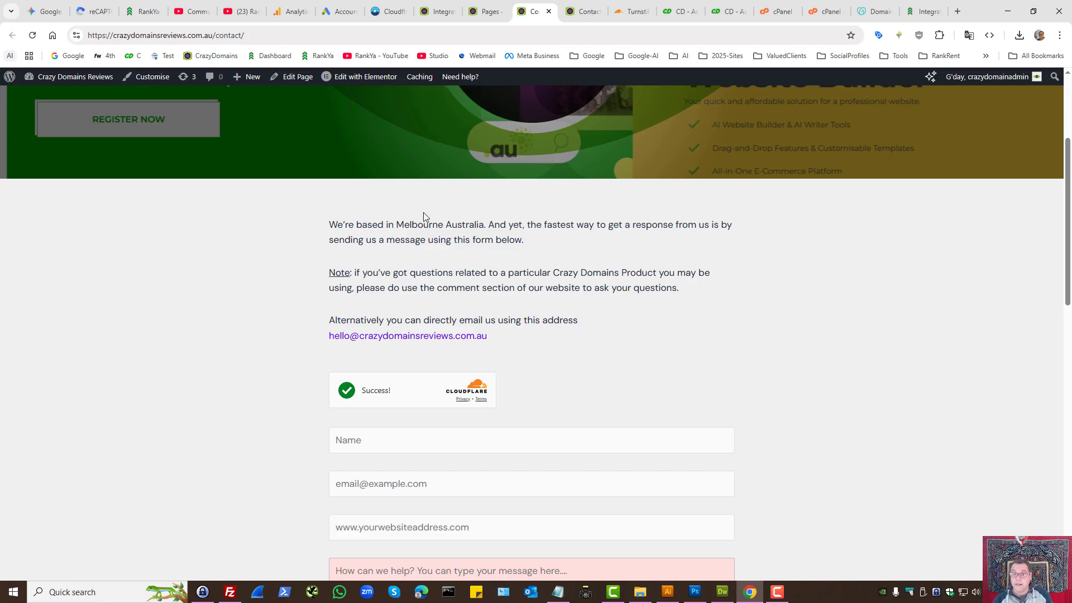
left_click(439, 6)
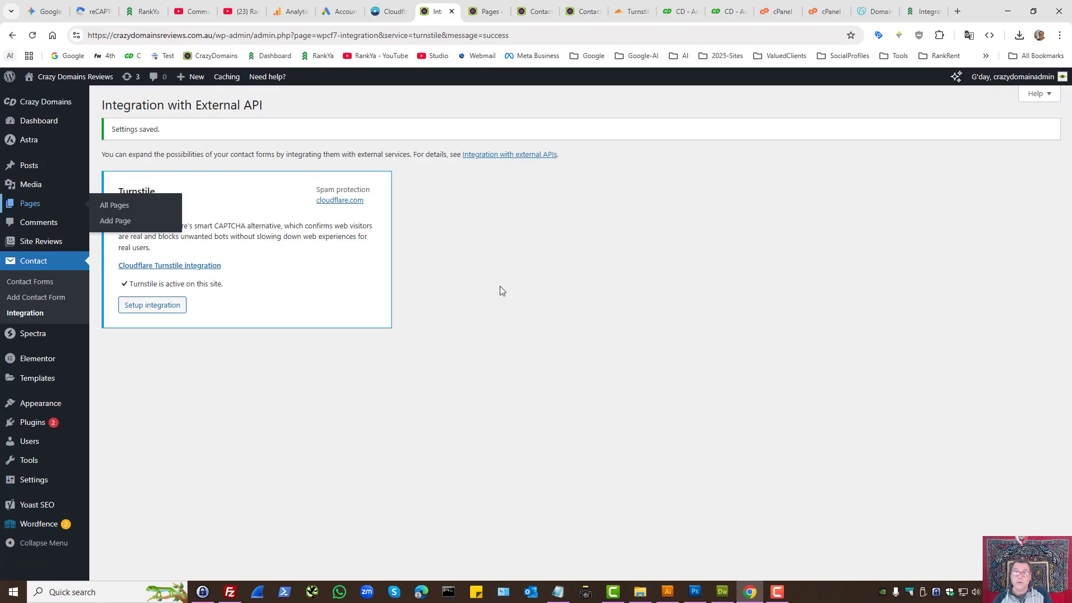
- From Contact > Integration, scroll to reCAPTCHA and open its setup form
left_click(31, 314)
scroll(449, 333, "down", 3)
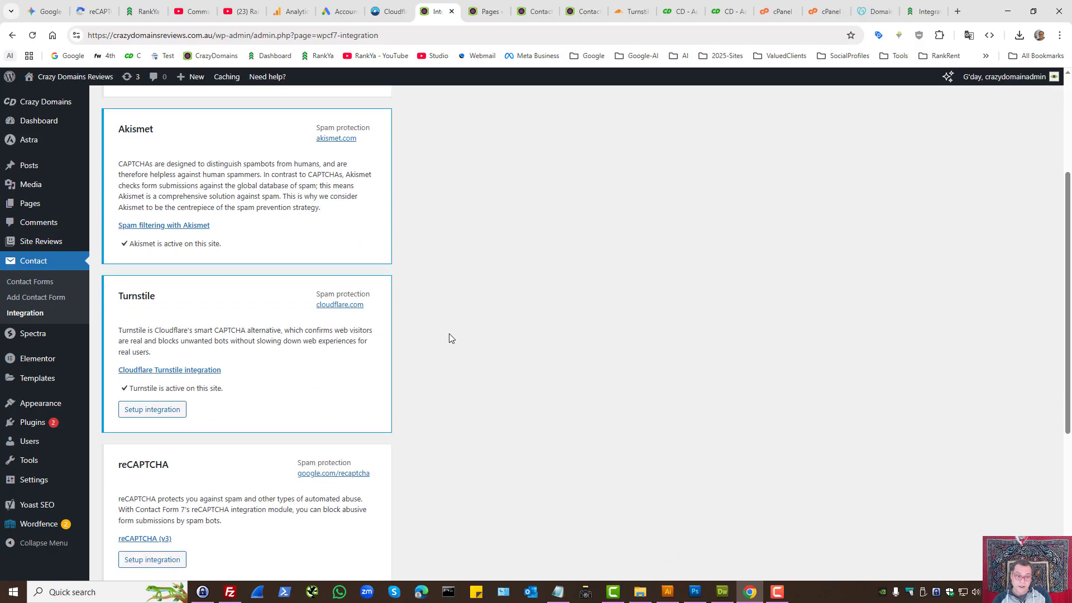
scroll(449, 333, "down", 3)
left_click(149, 373)
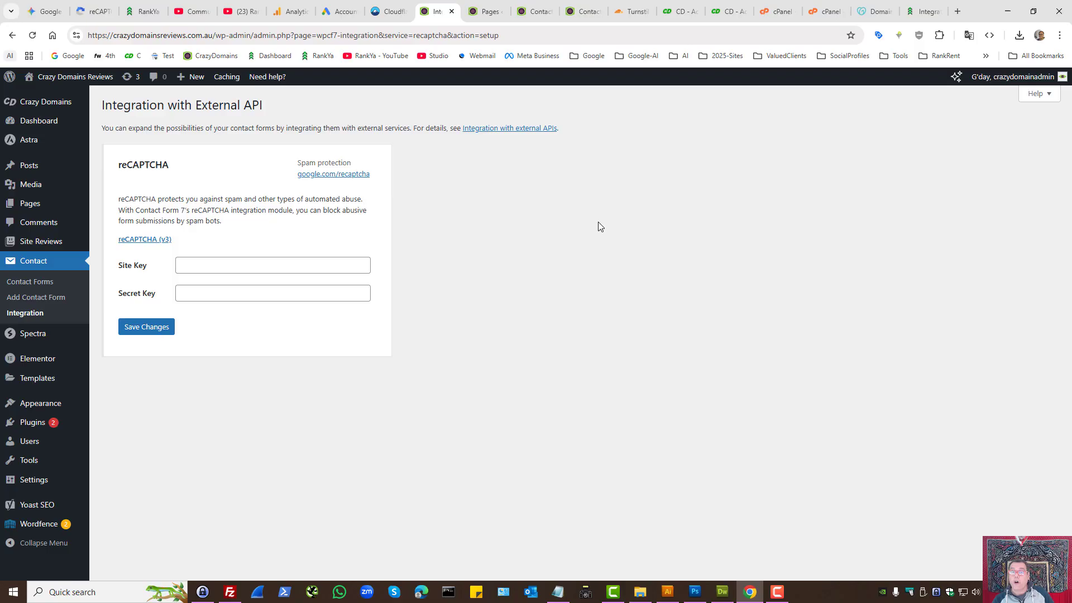
- Switch to the YouTube tab showing the RankYa channel home page
left_click(234, 11)
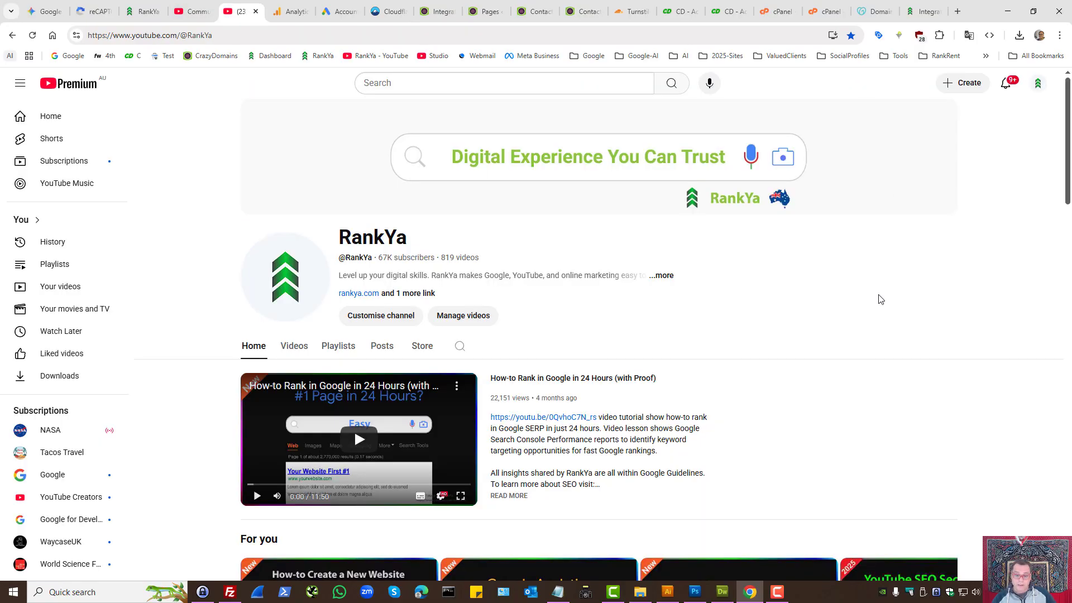